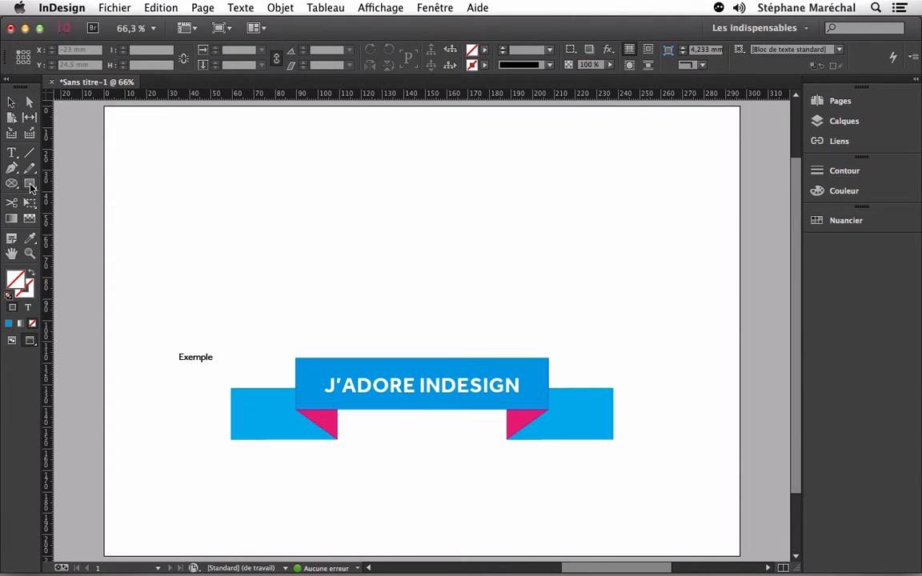
# - Draw a cyan (C=100 M=0 J=0 N=0) rectangle about 115.5 × 24.5 mm above the example banner and shift it up to about Y 38 mm
pyautogui.click(885, 224)
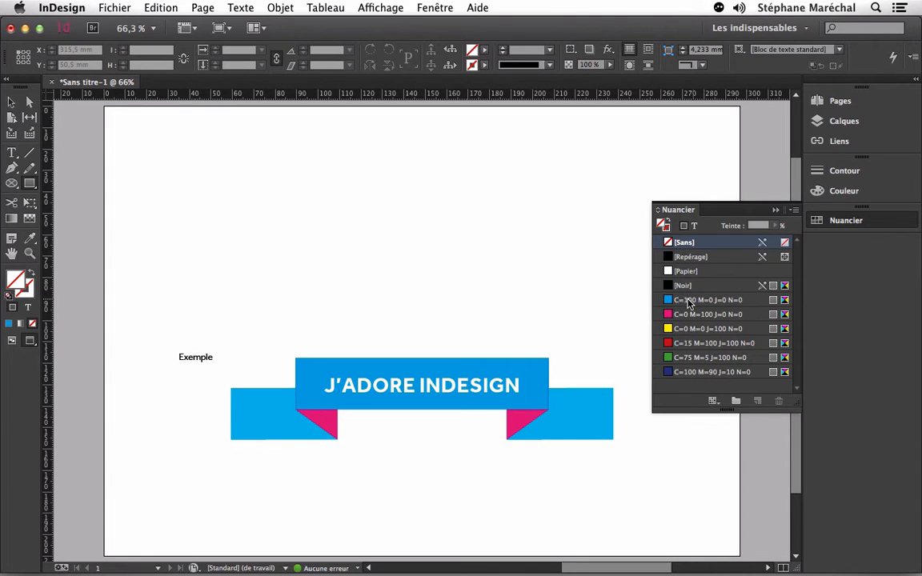
pyautogui.click(667, 304)
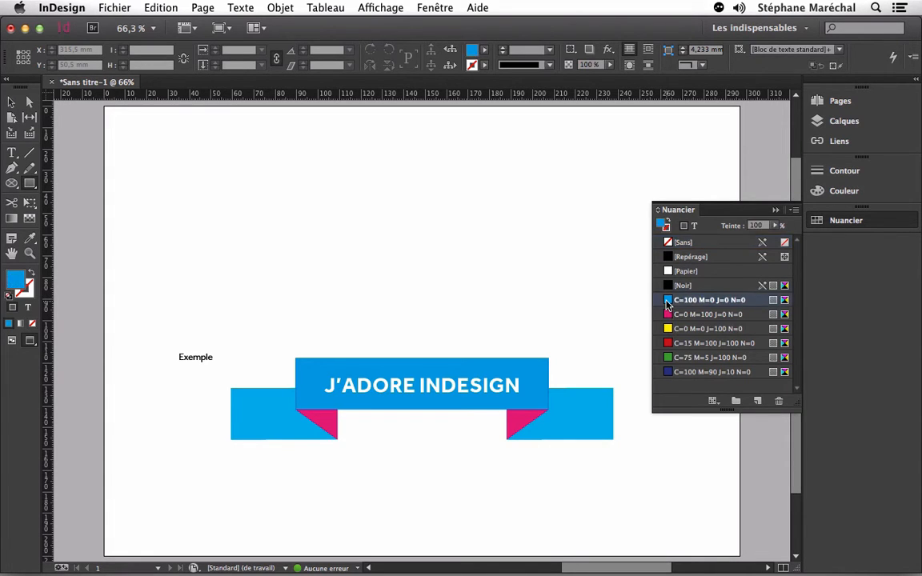
pyautogui.moveTo(294, 218); pyautogui.dragTo(545, 271)
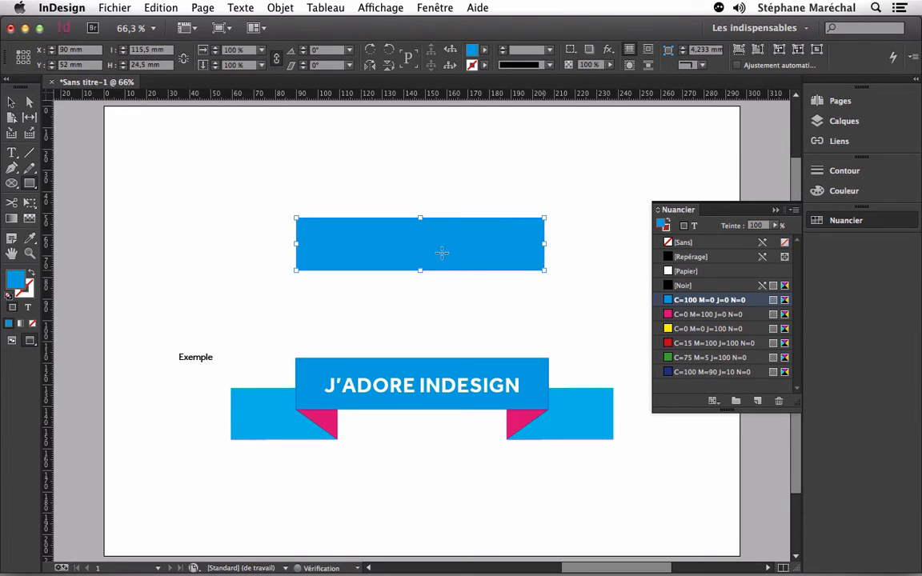
pyautogui.click(12, 102)
pyautogui.click(296, 174)
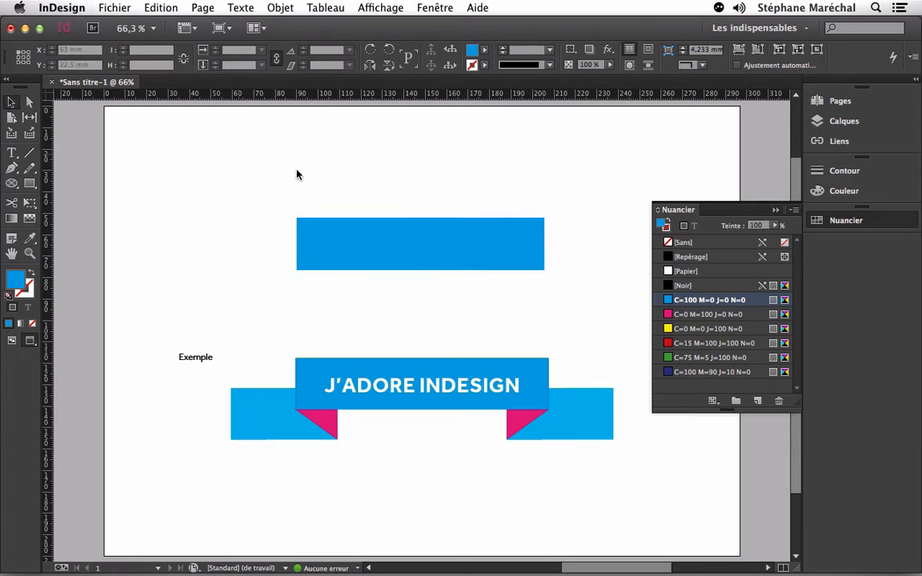
pyautogui.moveTo(481, 247); pyautogui.dragTo(479, 216)
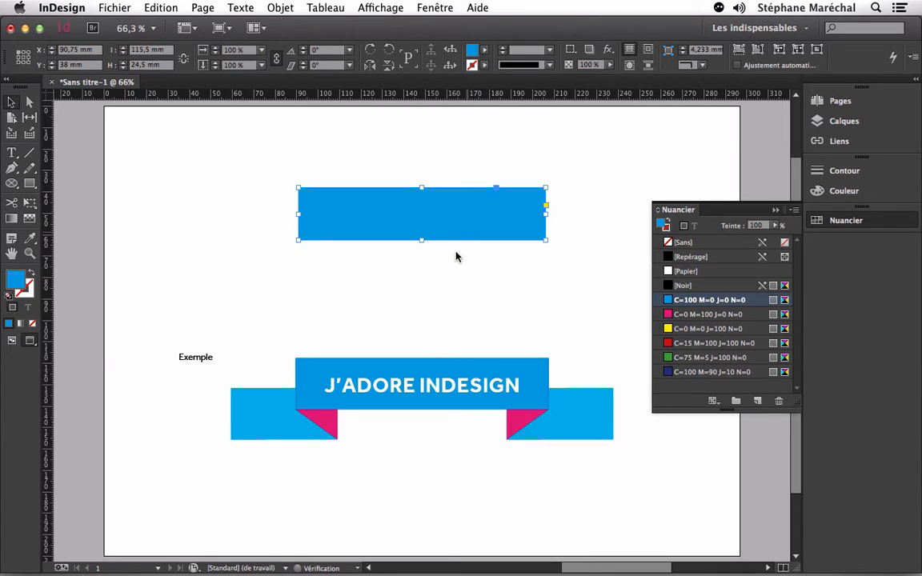
pyautogui.click(442, 270)
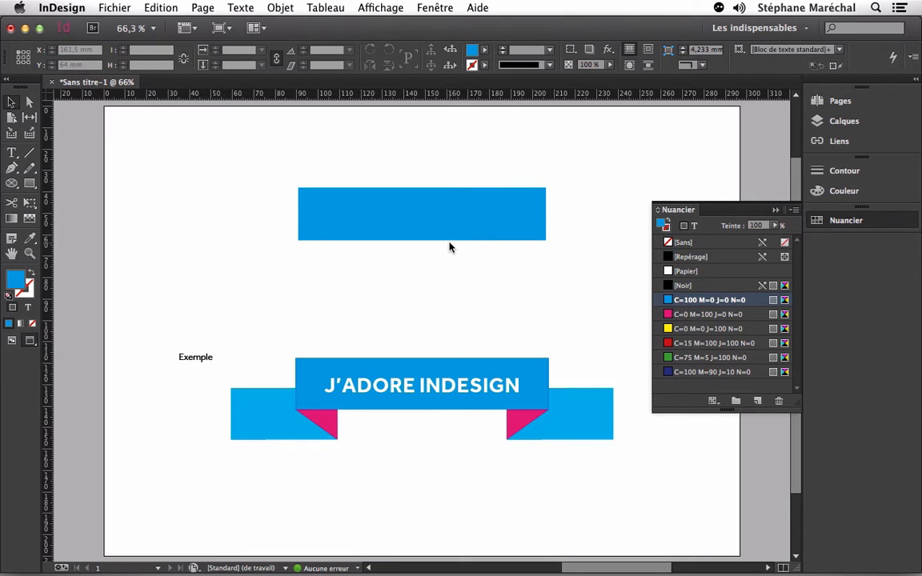
# - Copy the cyan rectangle and paste the duplicate in place exactly over the original
pyautogui.click(412, 218)
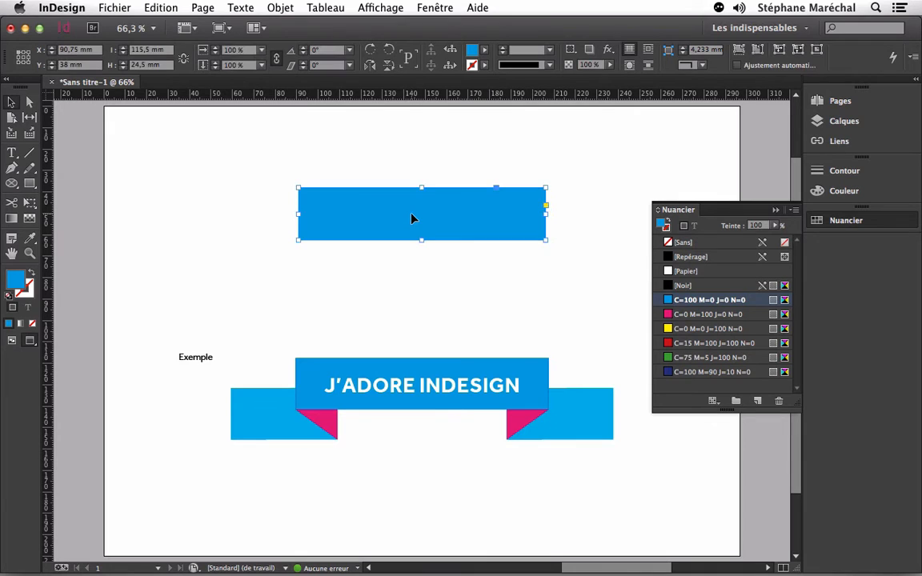
pyautogui.click(151, 6)
pyautogui.click(216, 77)
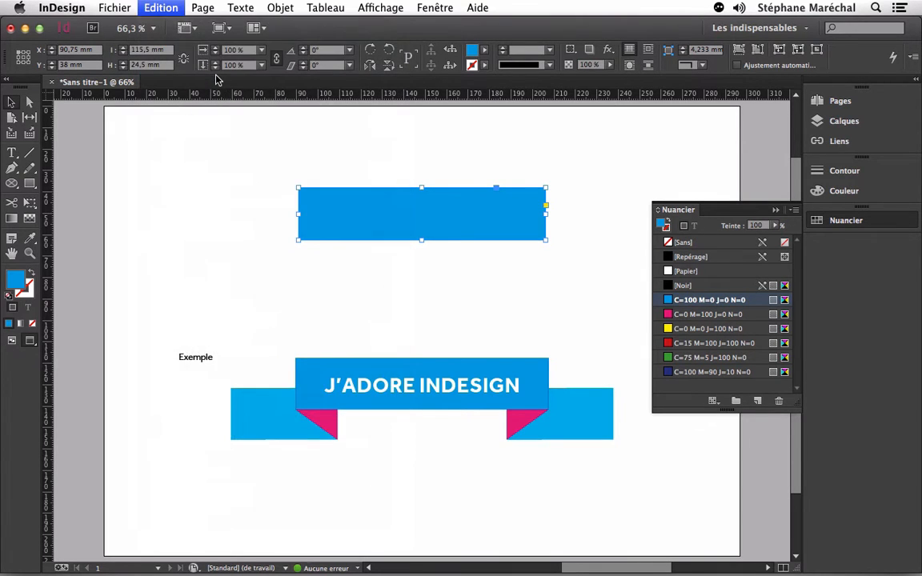
pyautogui.click(150, 7)
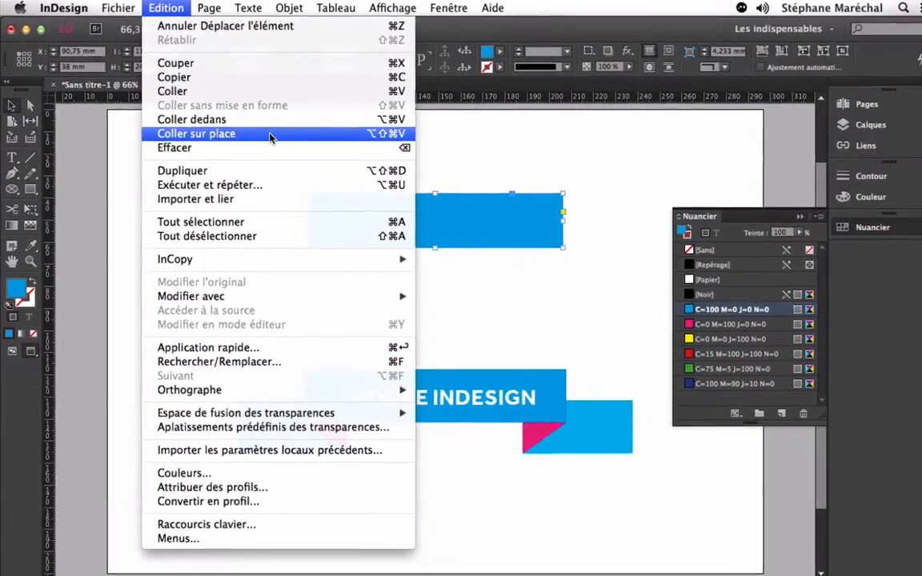
pyautogui.click(270, 138)
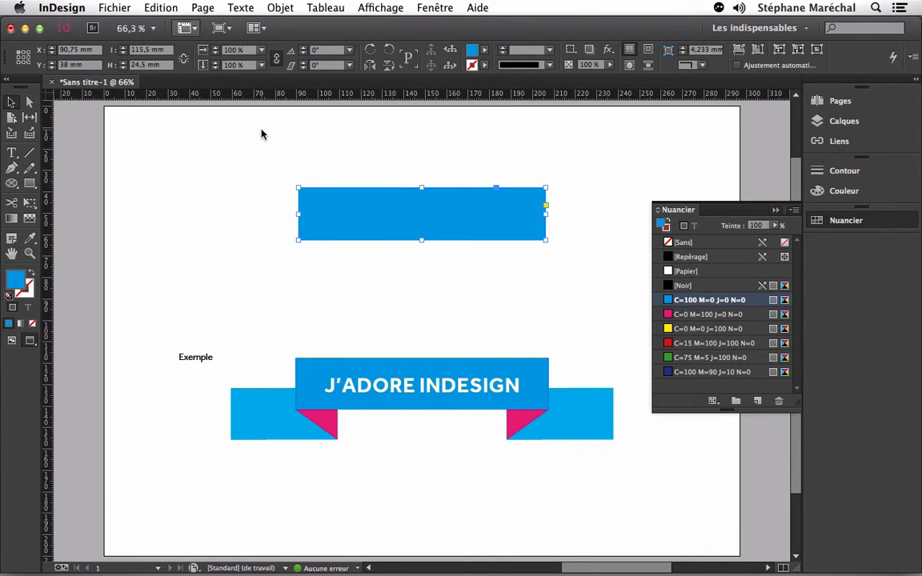
pyautogui.click(259, 134)
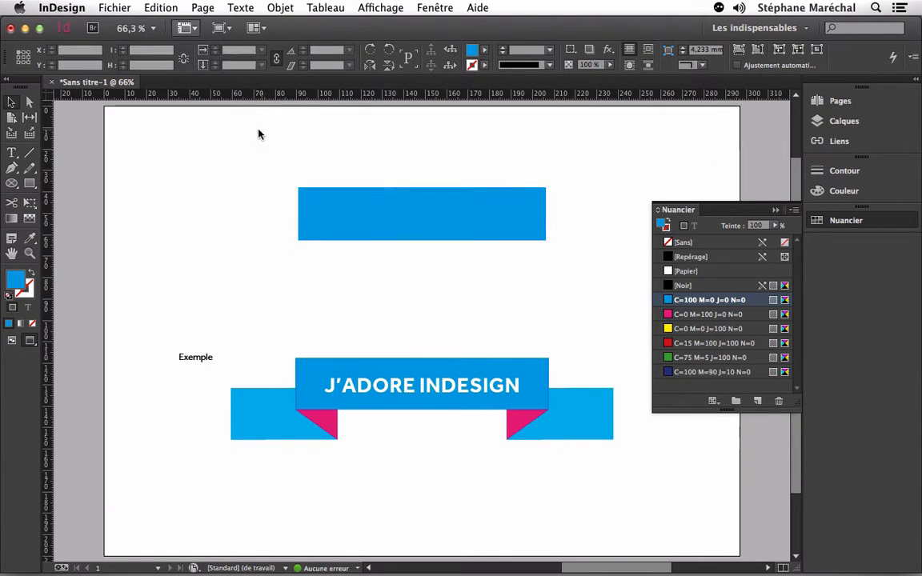
# - Reshape the pasted rectangle by moving its right edge inward and down, forming a slanted fold about 16.25 mm wide and 39.25 mm high overall
pyautogui.click(31, 103)
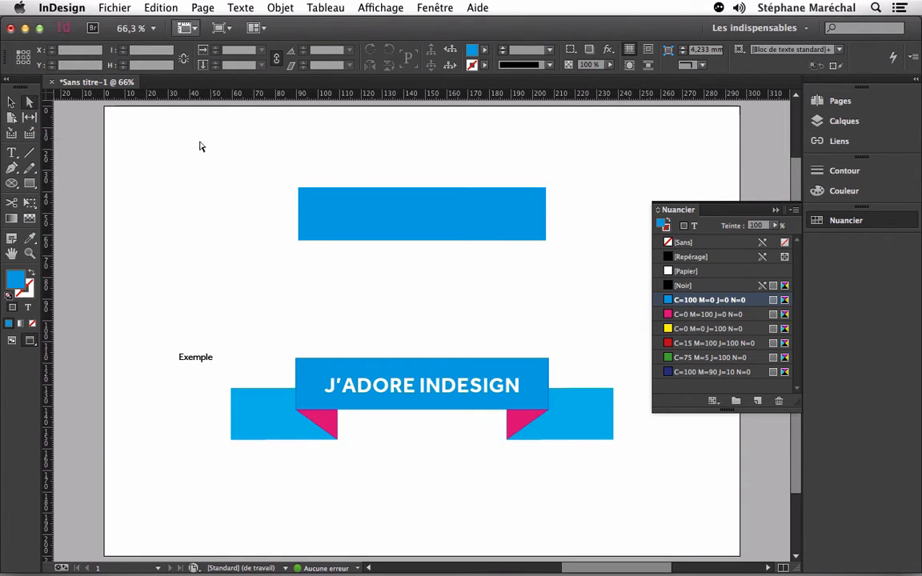
pyautogui.click(520, 218)
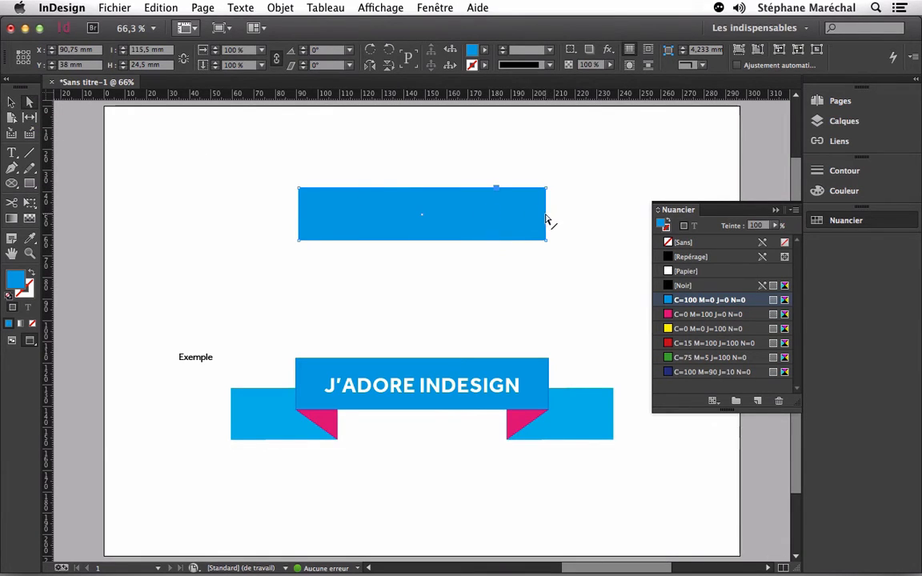
pyautogui.moveTo(546, 239); pyautogui.dragTo(335, 253)
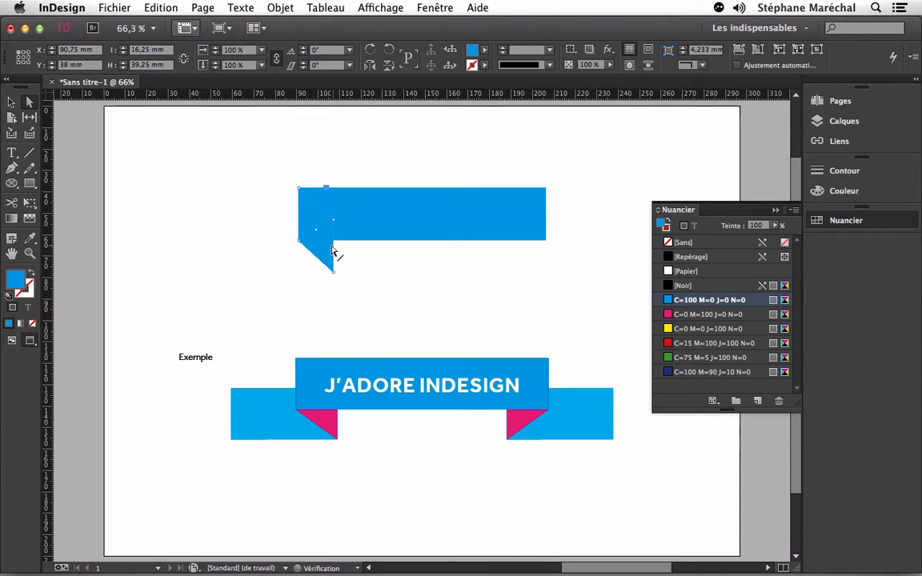
pyautogui.click(329, 245)
# - Fill the slanted fold with magenta C=0 M=100 J=0 N=0 and send it to the back behind the main banner
pyautogui.click(11, 102)
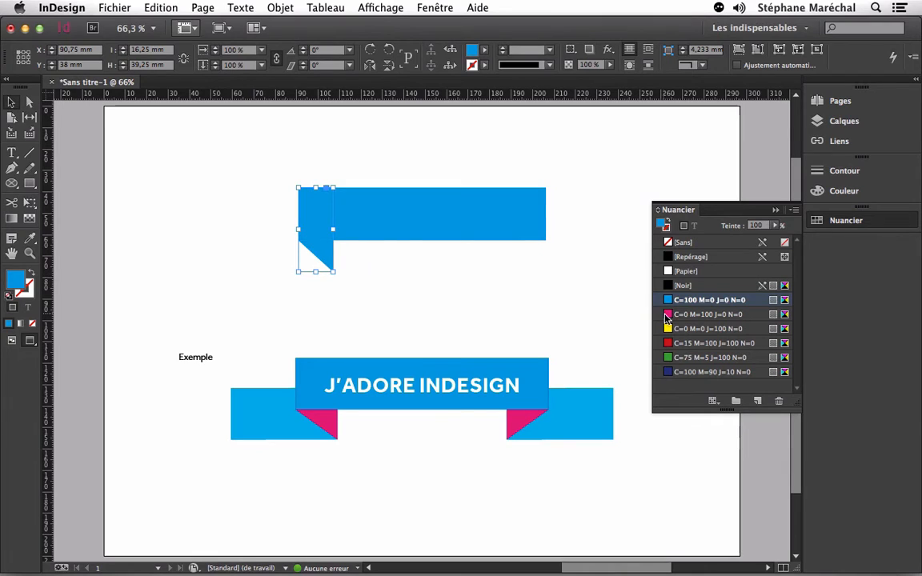
pyautogui.click(668, 316)
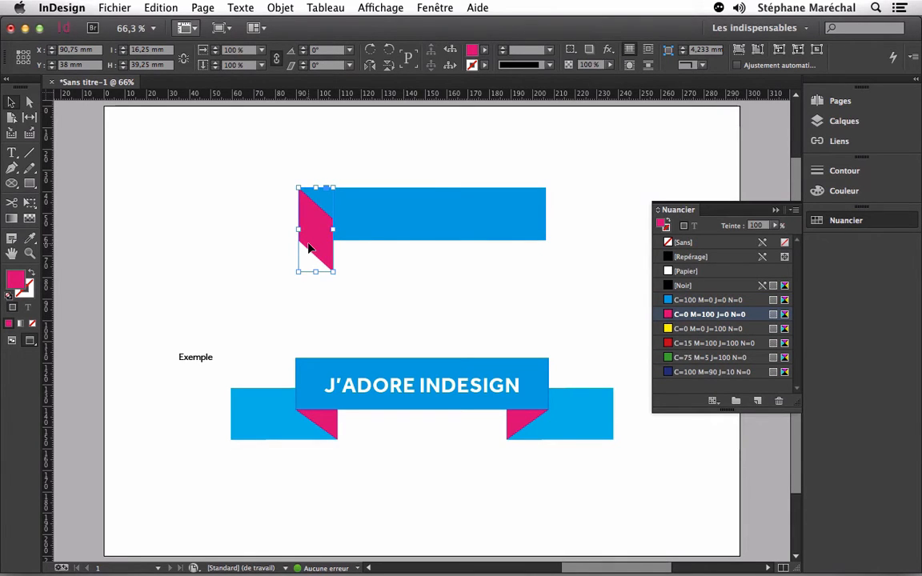
pyautogui.click(281, 7)
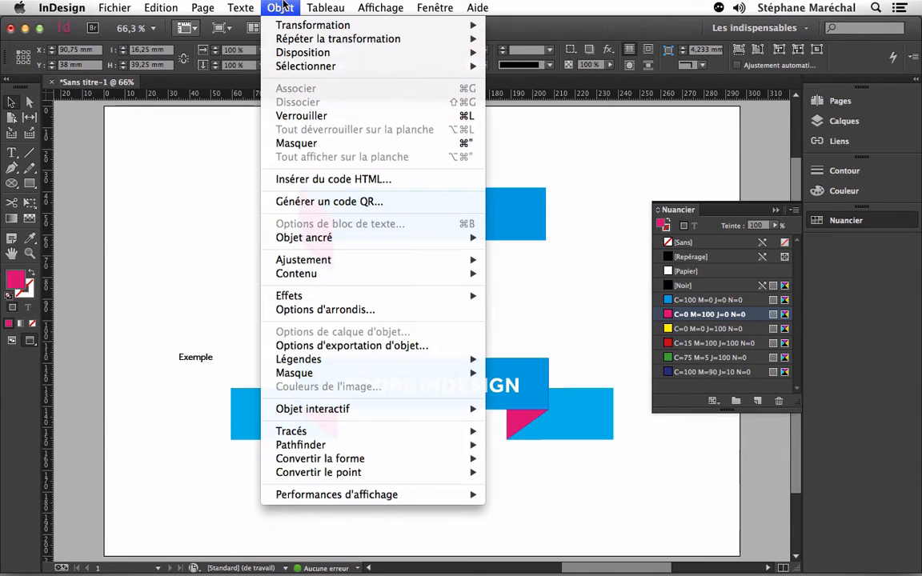
pyautogui.moveTo(448, 53)
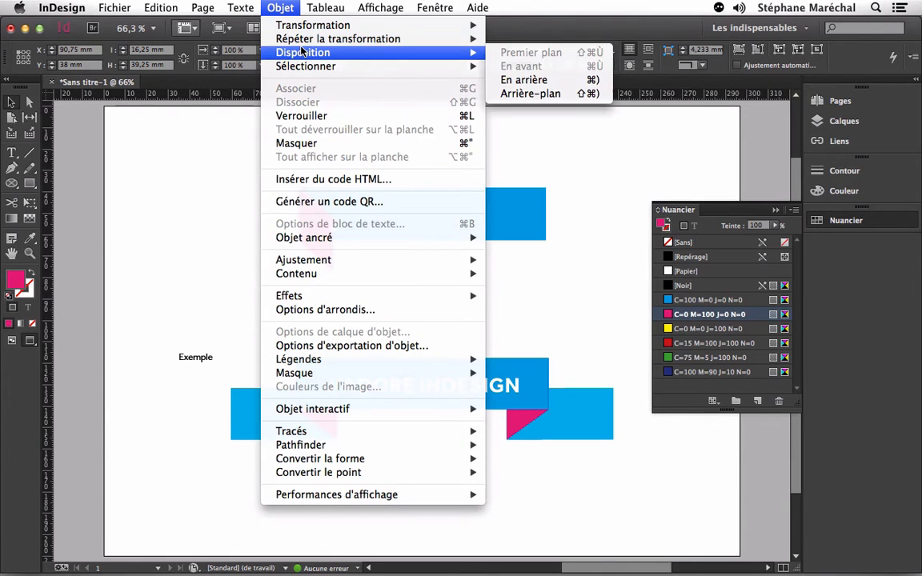
pyautogui.click(542, 95)
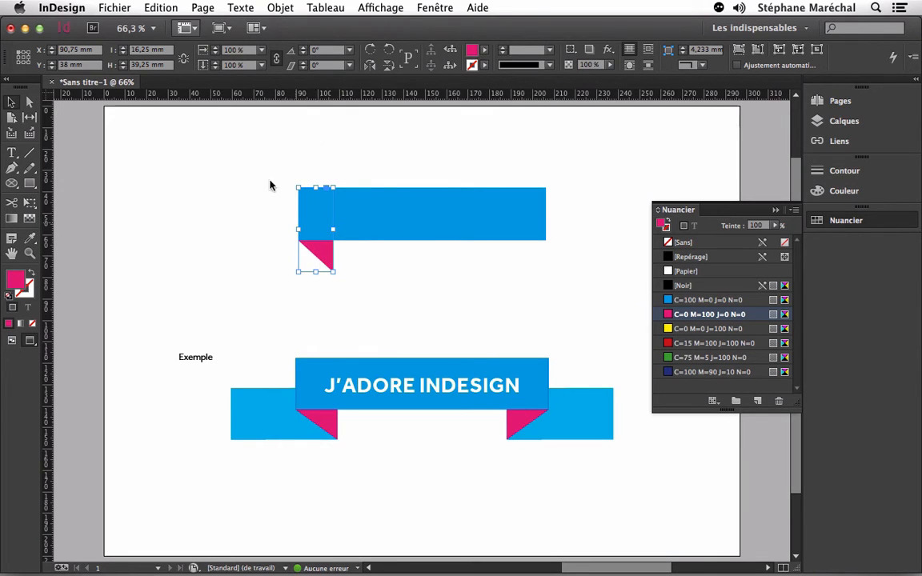
# - Copy the magenta fold, paste it in place, and fill the duplicate with cyan C=100 M=0 J=0 N=0
pyautogui.click(160, 7)
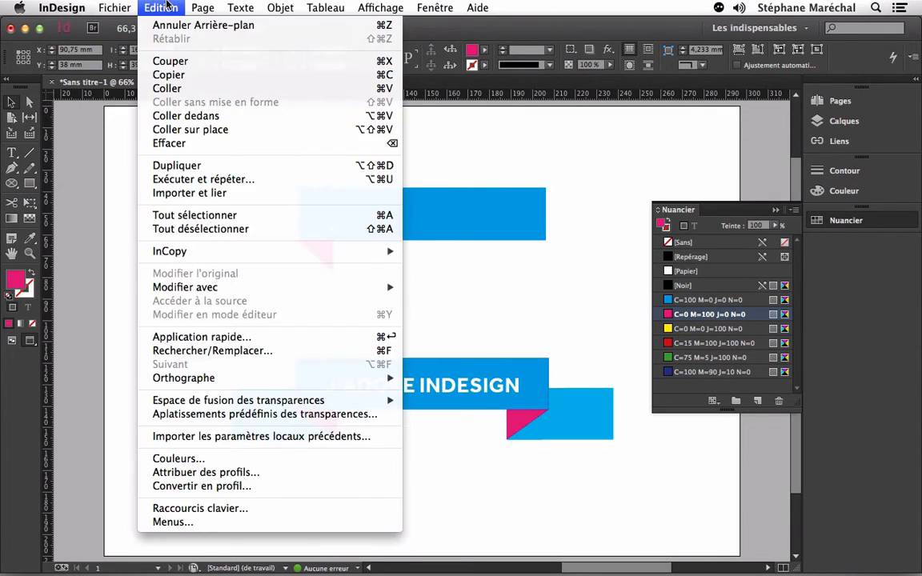
pyautogui.click(164, 72)
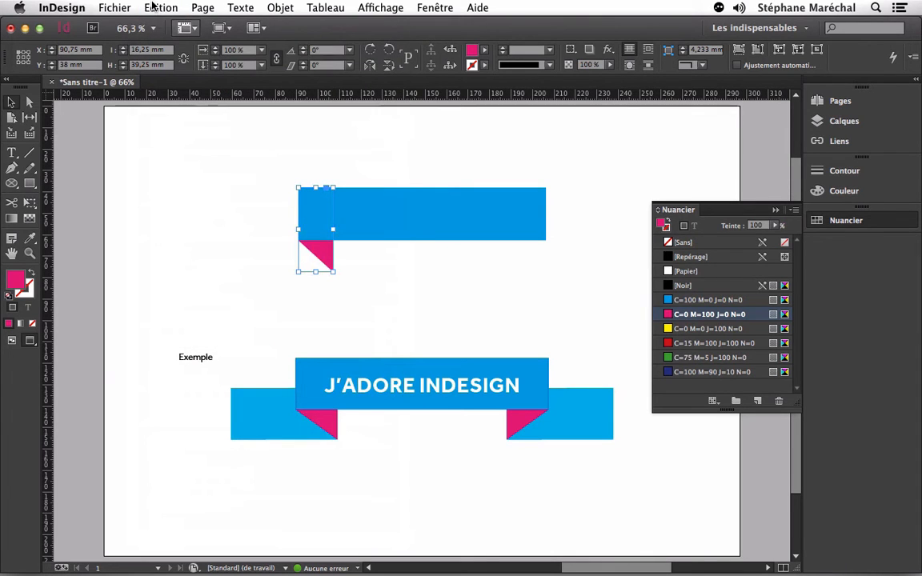
pyautogui.click(149, 7)
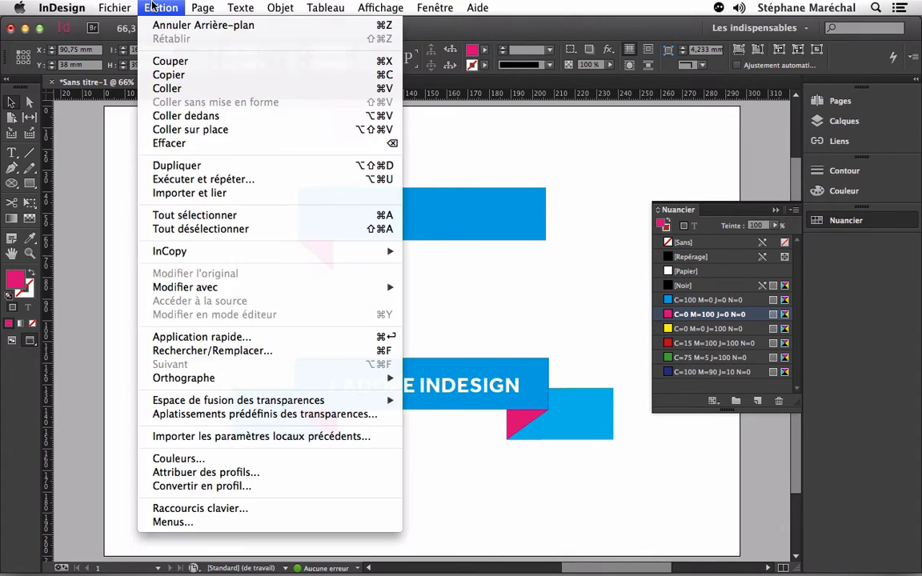
pyautogui.click(179, 128)
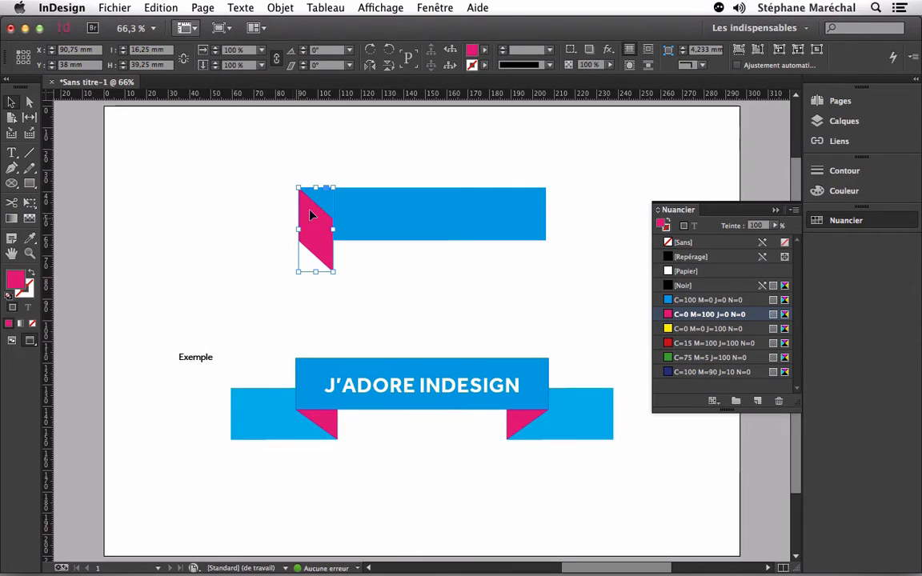
pyautogui.click(684, 301)
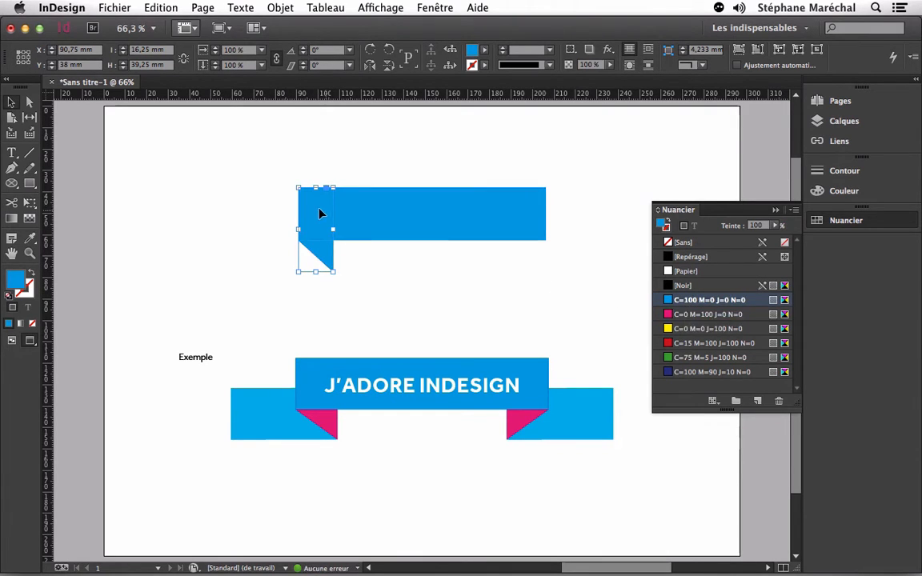
pyautogui.click(200, 190)
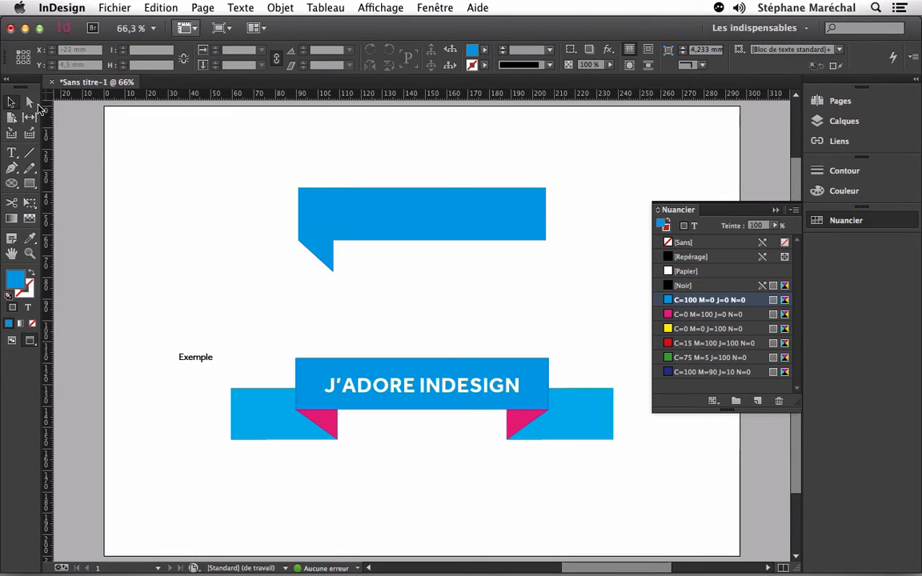
# - Move the left edge of the cyan fold copy outward and down to form a roughly rectangular ribbon tail about 42 mm wide
pyautogui.click(300, 216)
pyautogui.moveTo(300, 216); pyautogui.dragTo(245, 264)
pyautogui.scroll(1, 228, 247)
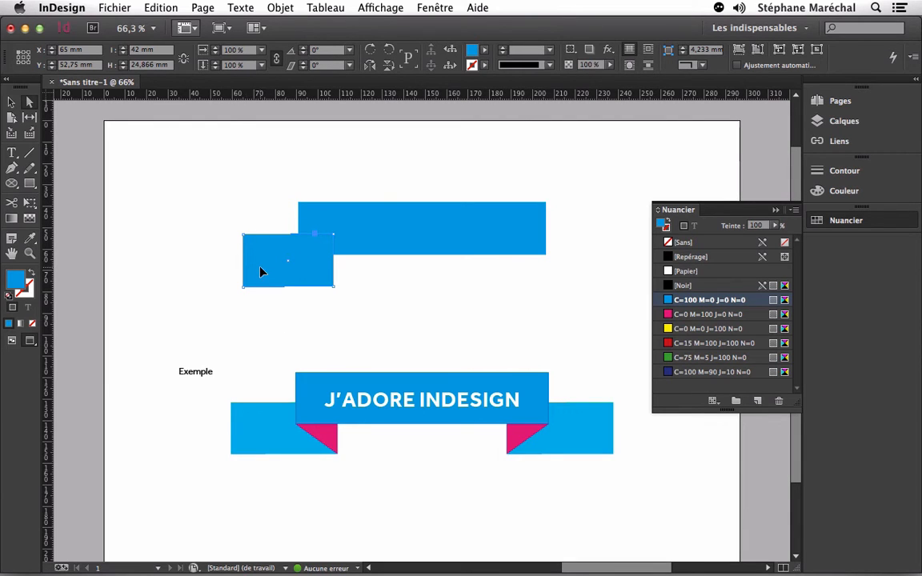
# - Send the cyan left ribbon tail to the back, behind the magenta fold and the main banner
pyautogui.click(281, 7)
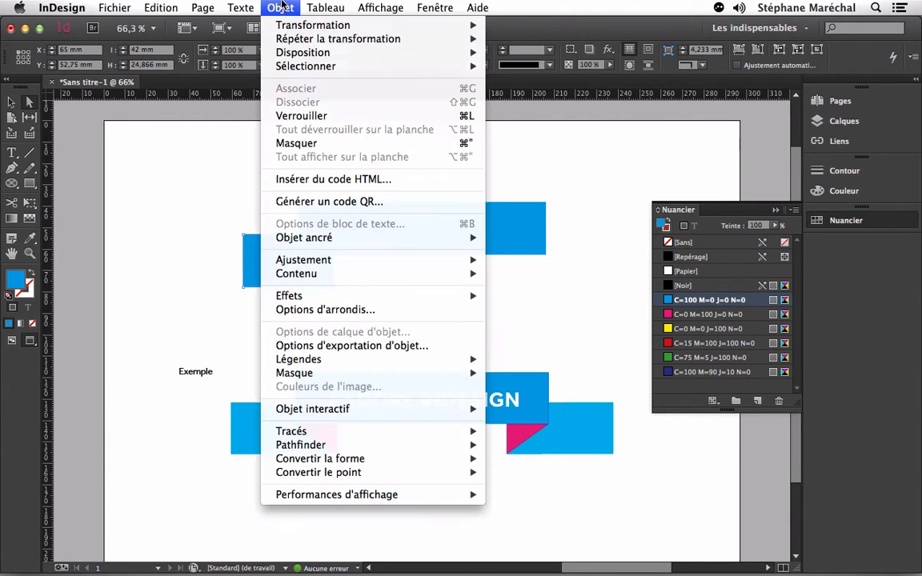
pyautogui.moveTo(344, 53)
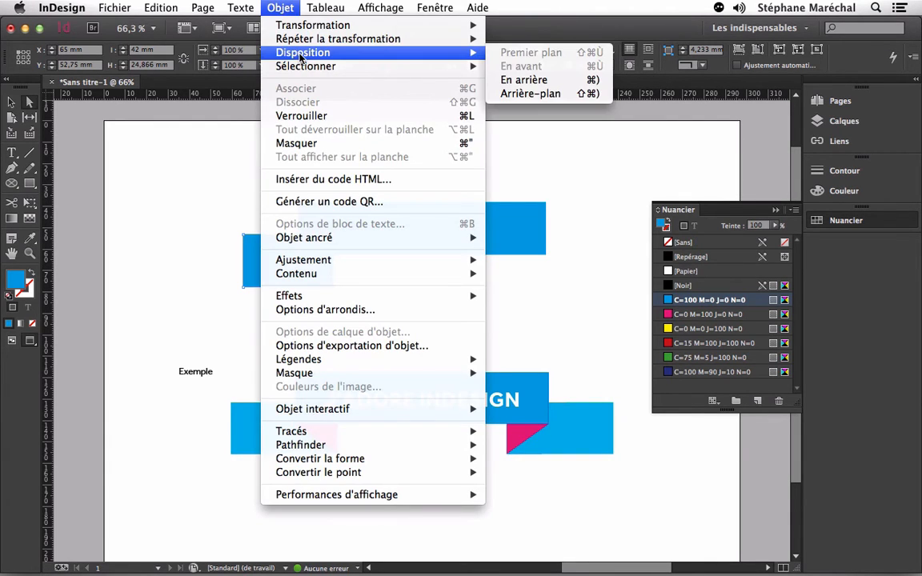
pyautogui.click(544, 95)
pyautogui.click(178, 144)
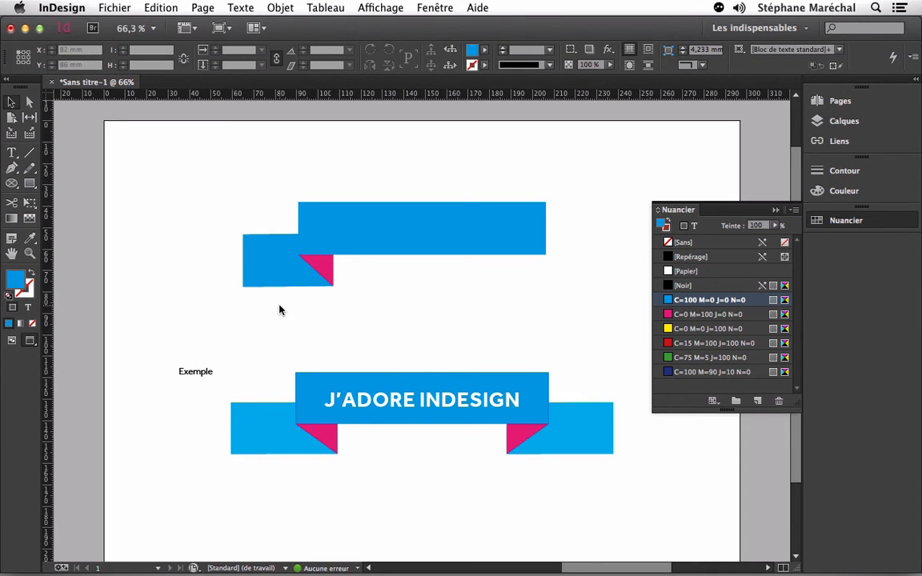
# - Duplicate the left tail and magenta fold in place, then shift the copies horizontally to the main banner's right end, at about X 164.25 mm
pyautogui.moveTo(316, 300); pyautogui.dragTo(253, 271)
pyautogui.click(160, 7)
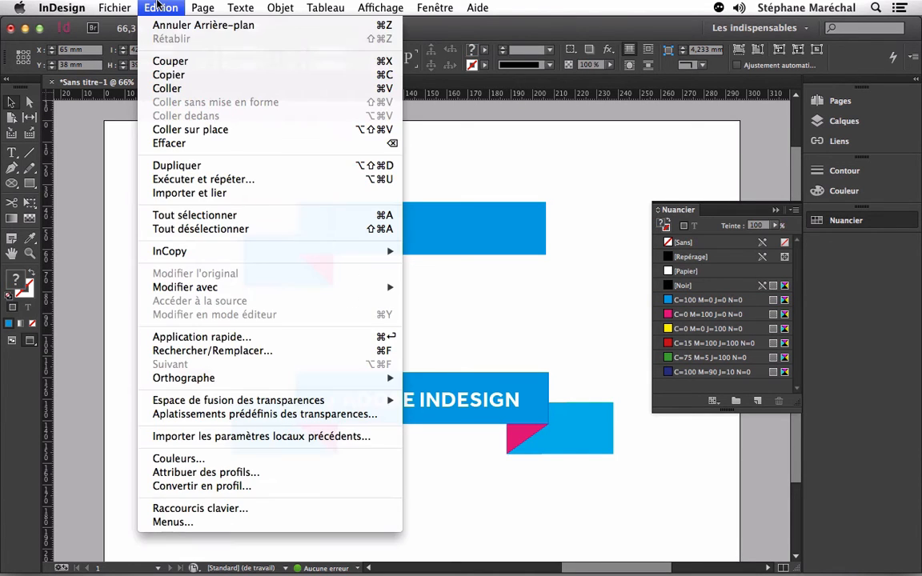
pyautogui.click(168, 75)
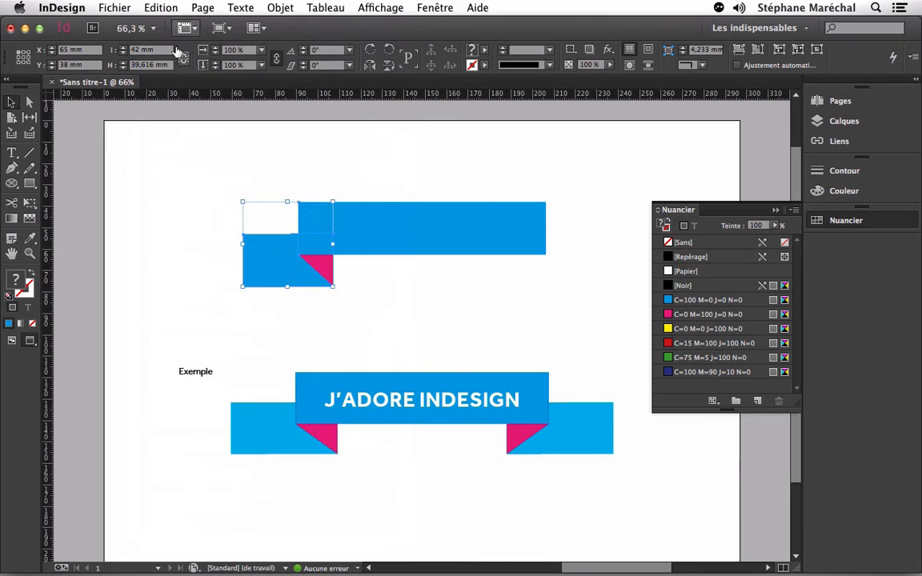
pyautogui.click(157, 8)
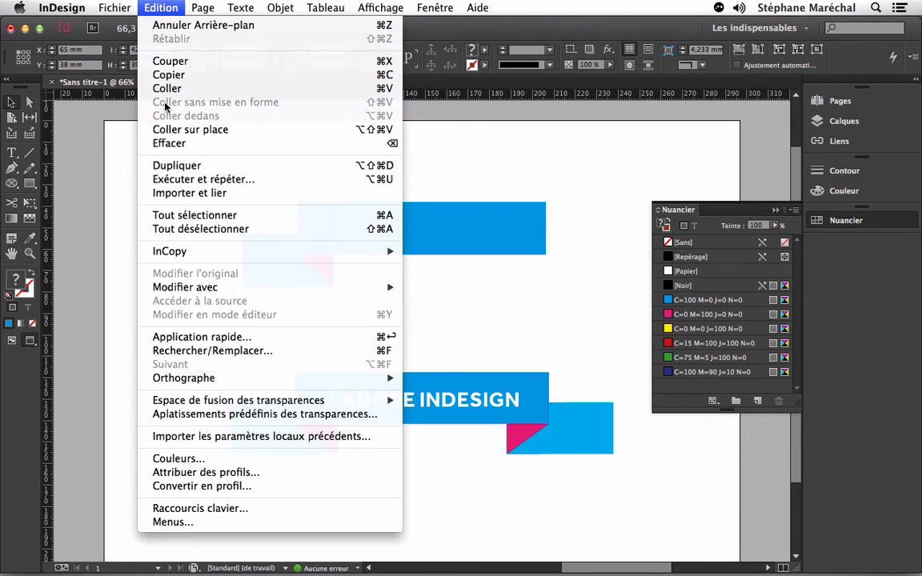
pyautogui.click(168, 129)
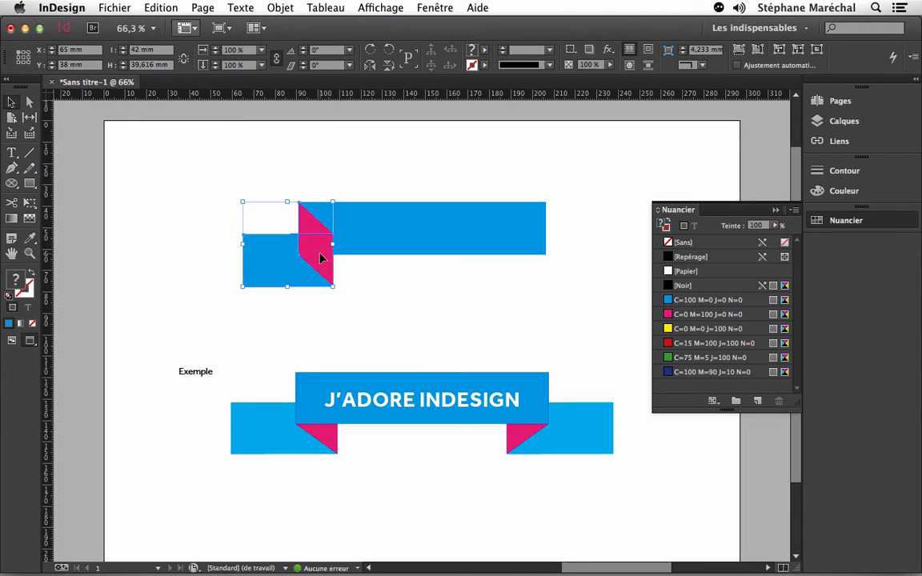
pyautogui.moveTo(320, 258); pyautogui.dragTo(532, 260)
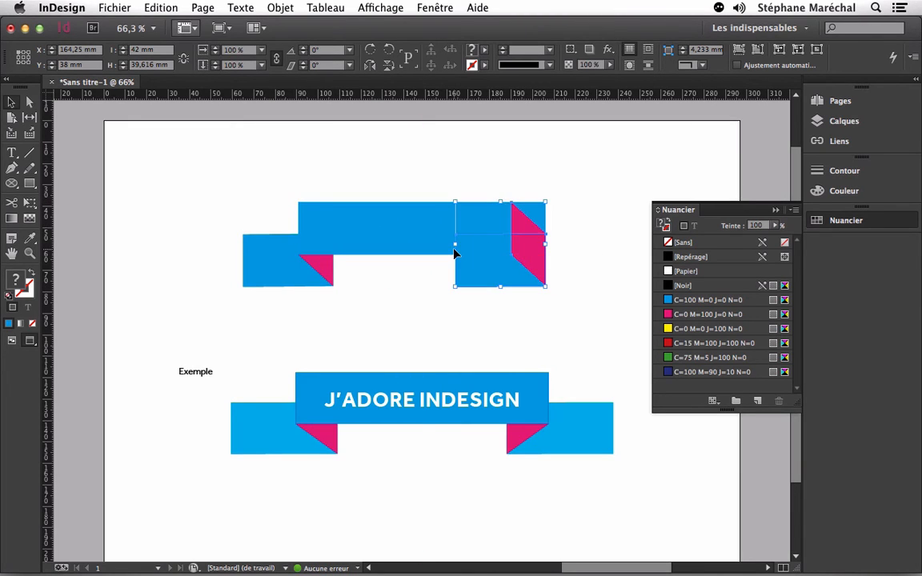
# - Mirror the duplicated ribbon tail and magenta fold about the vertical axis
pyautogui.click(284, 7)
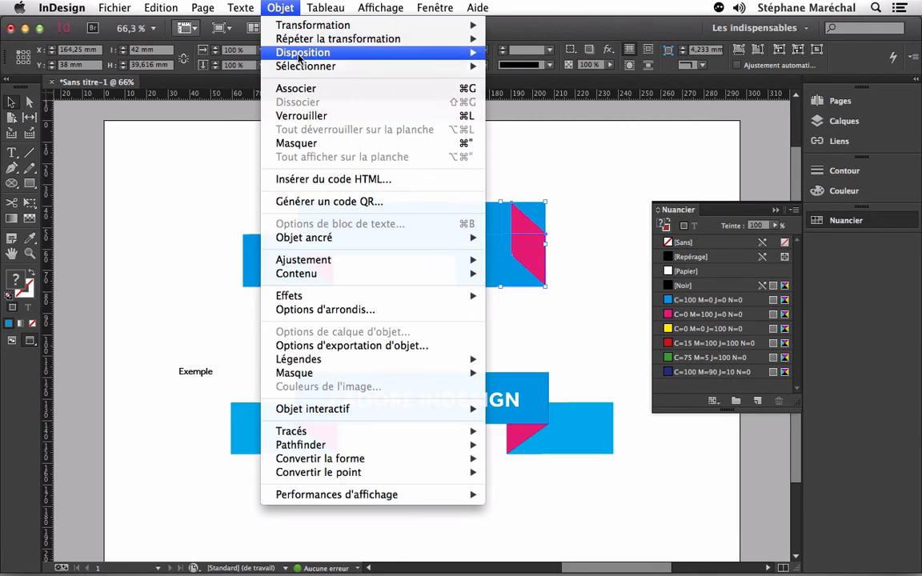
pyautogui.moveTo(305, 28)
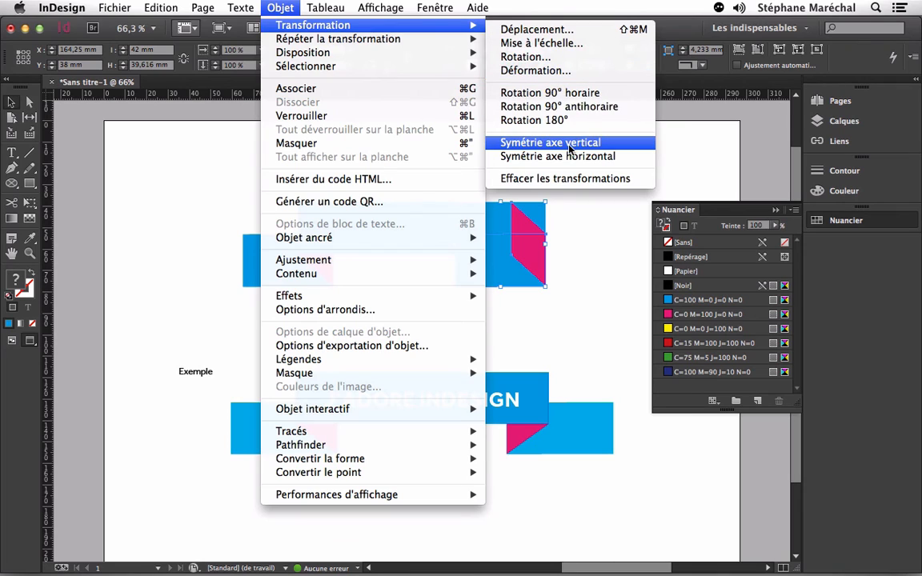
pyautogui.click(618, 150)
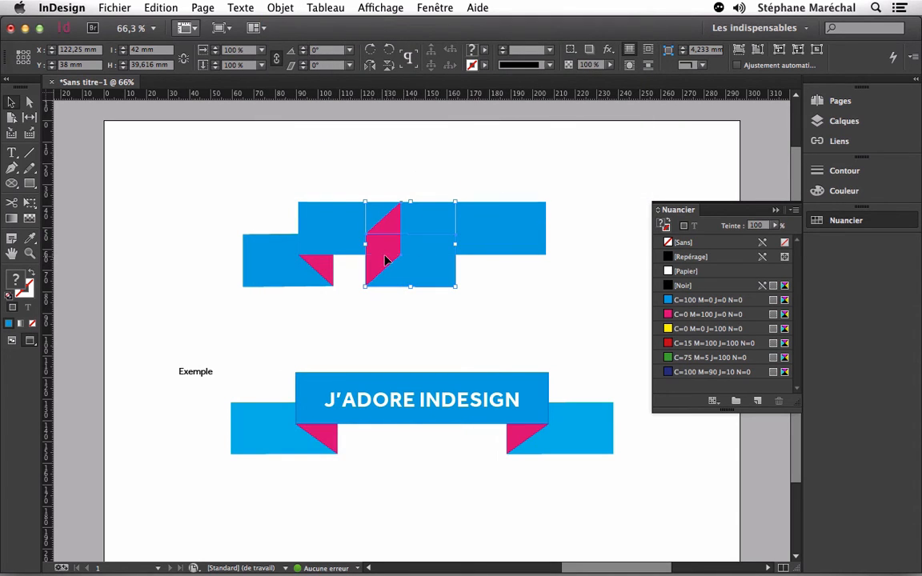
# - Send the mirrored tail and fold behind the main banner and shift them horizontally until the fold's outer corner meets the banner's right end
pyautogui.click(264, 6)
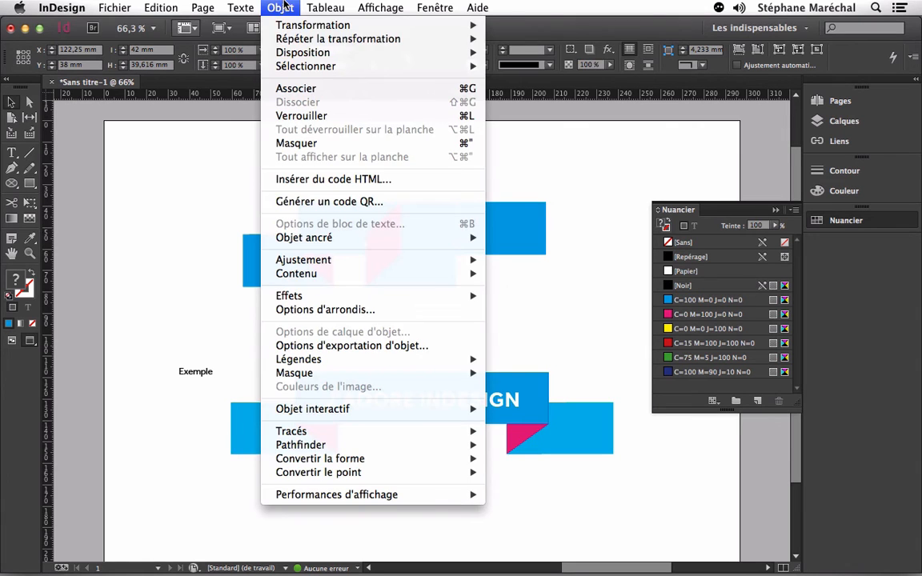
pyautogui.moveTo(324, 53)
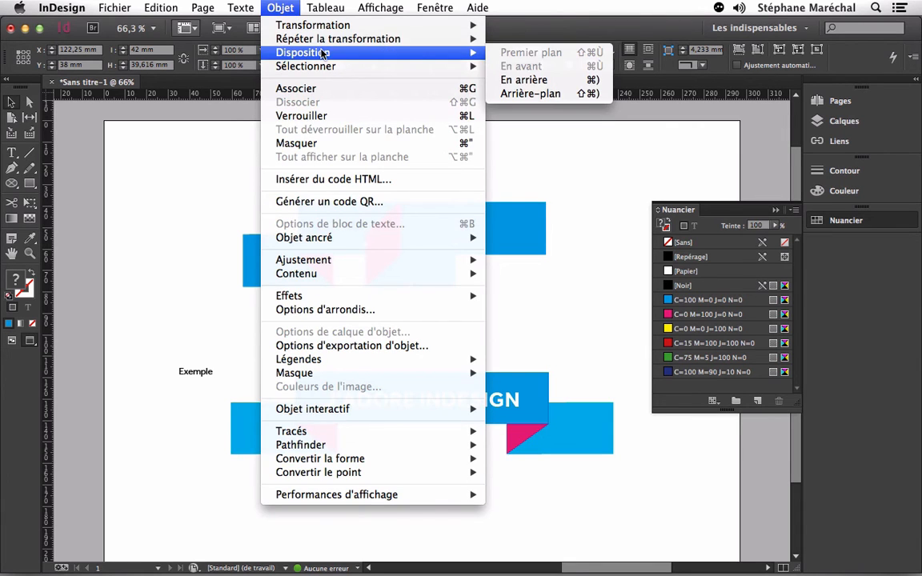
pyautogui.click(530, 93)
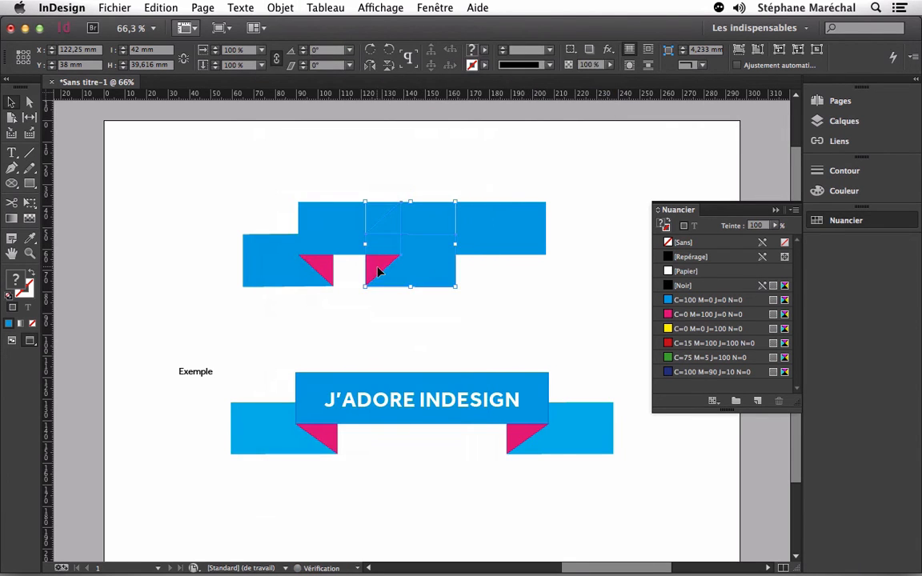
pyautogui.moveTo(378, 272); pyautogui.dragTo(525, 277)
pyautogui.click(421, 170)
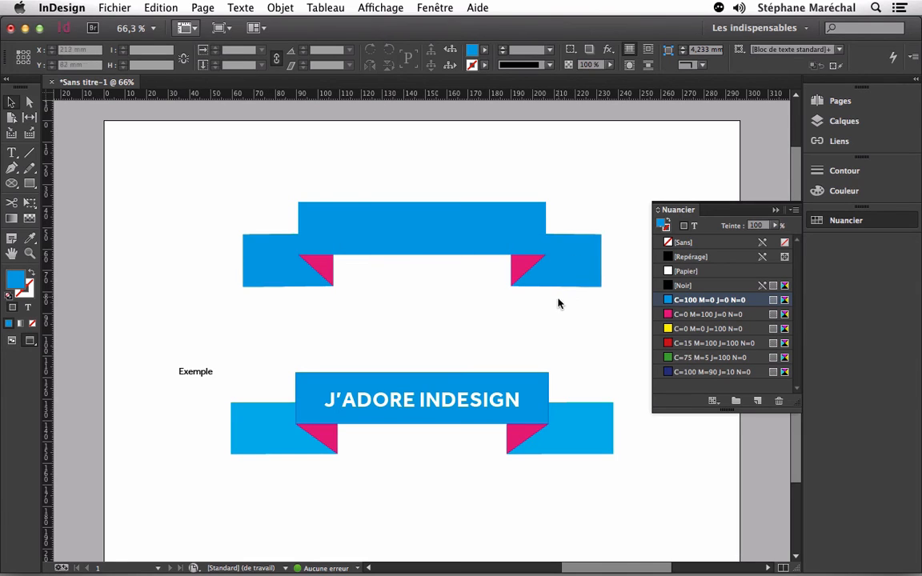
# - Set the tint of both cyan ribbon tails to 80%
pyautogui.click(572, 275)
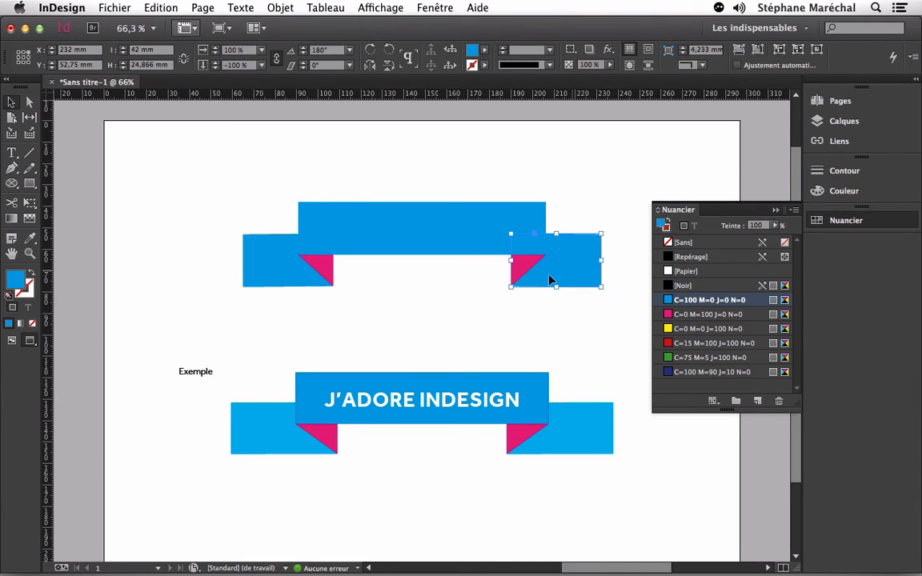
pyautogui.keyDown('shift'); pyautogui.click(265, 269); pyautogui.keyUp('shift')
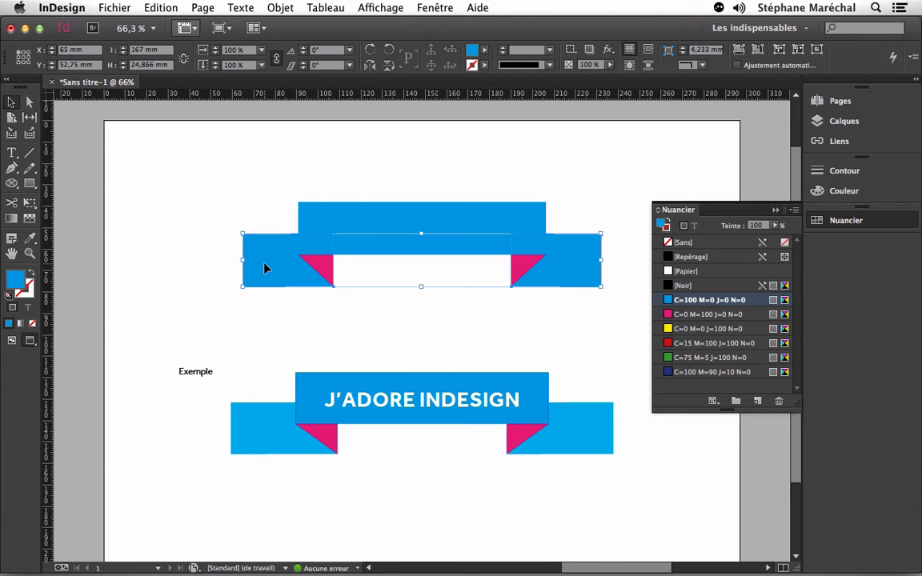
pyautogui.click(758, 227)
pyautogui.write('80')
pyautogui.press('Return')
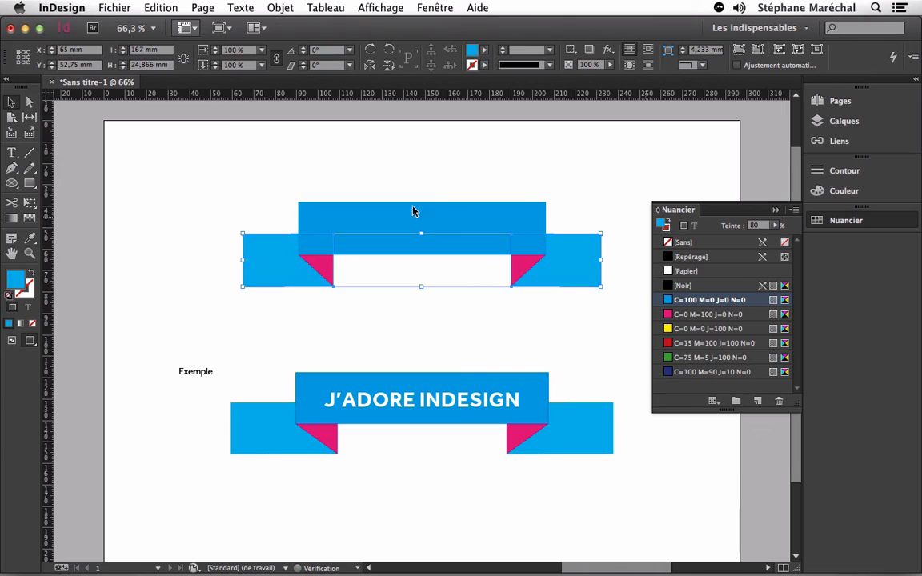
pyautogui.click(119, 166)
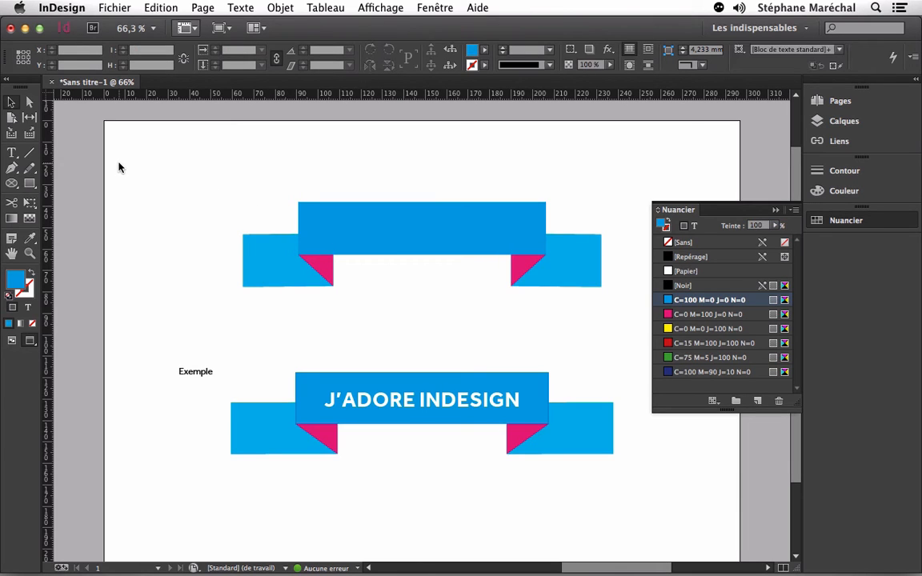
# - Enter the text "Coucou" inside the main cyan banner rectangle
pyautogui.click(11, 155)
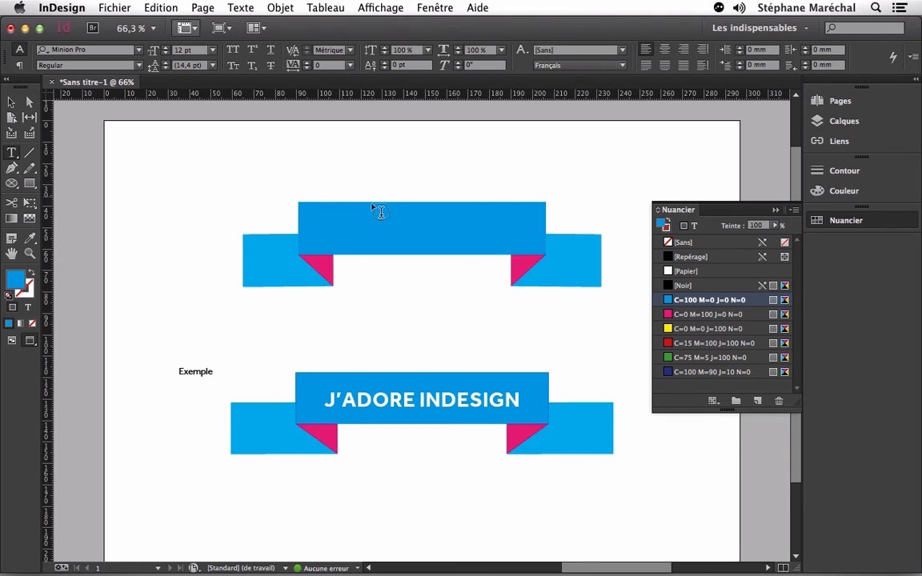
pyautogui.click(421, 221)
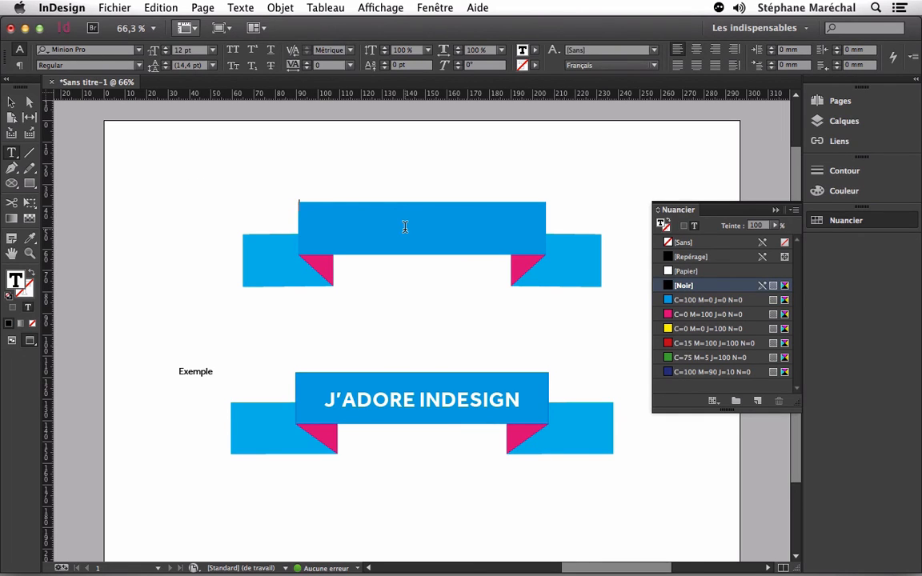
pyautogui.write('Coucou')
# - Format the banner text in the [Papier] swatch at 40 pt, all caps
pyautogui.moveTo(328, 206); pyautogui.dragTo(292, 211)
pyautogui.click(668, 272)
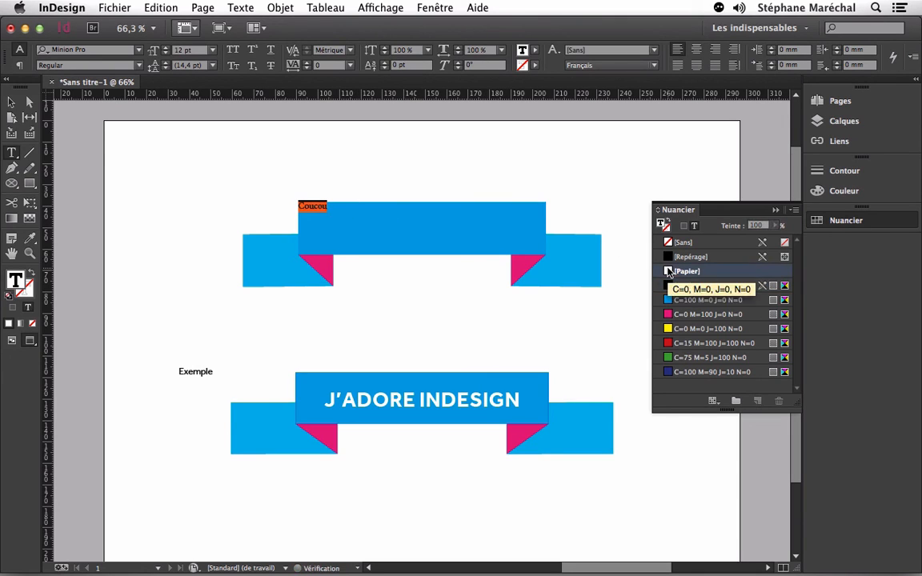
pyautogui.click(167, 52)
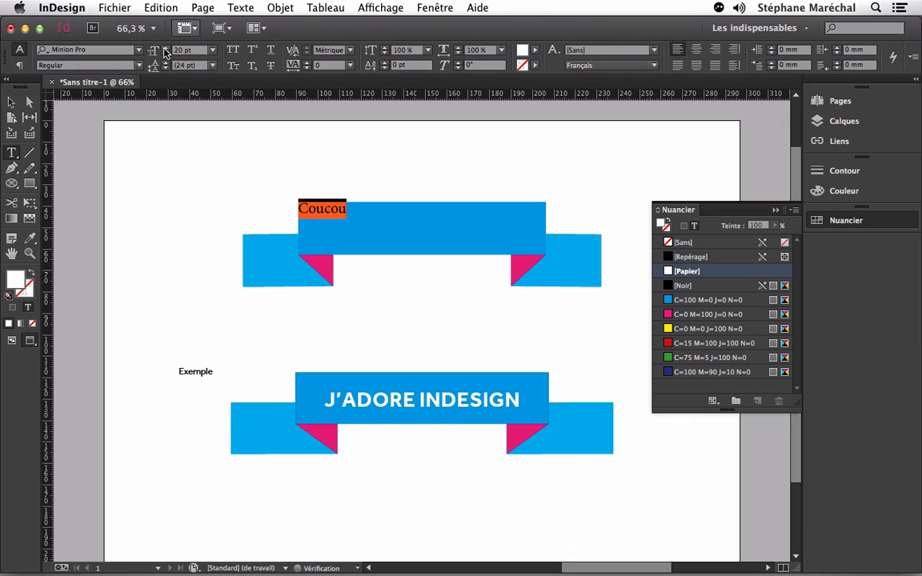
pyautogui.click(232, 50)
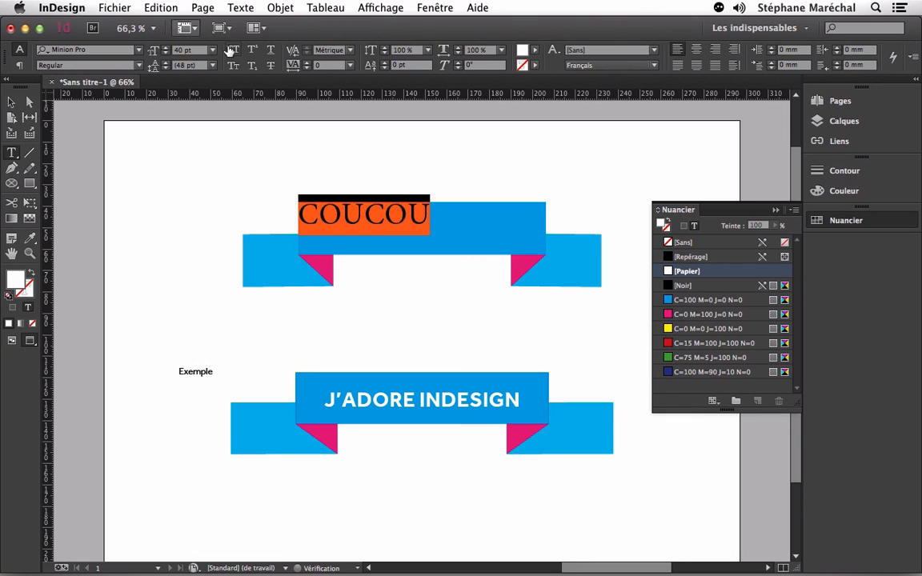
# - Center the banner text horizontally and vertically within the main rectangle
pyautogui.click(696, 50)
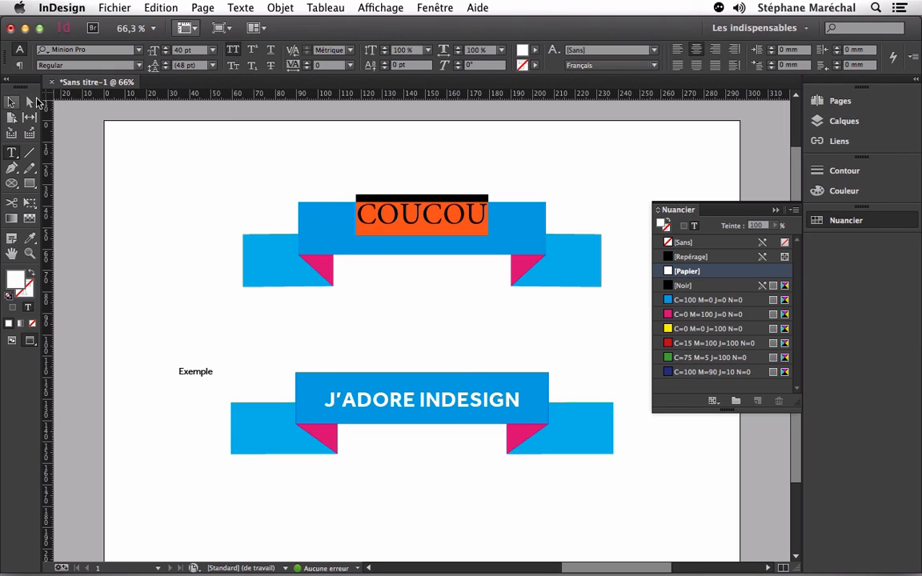
pyautogui.click(11, 104)
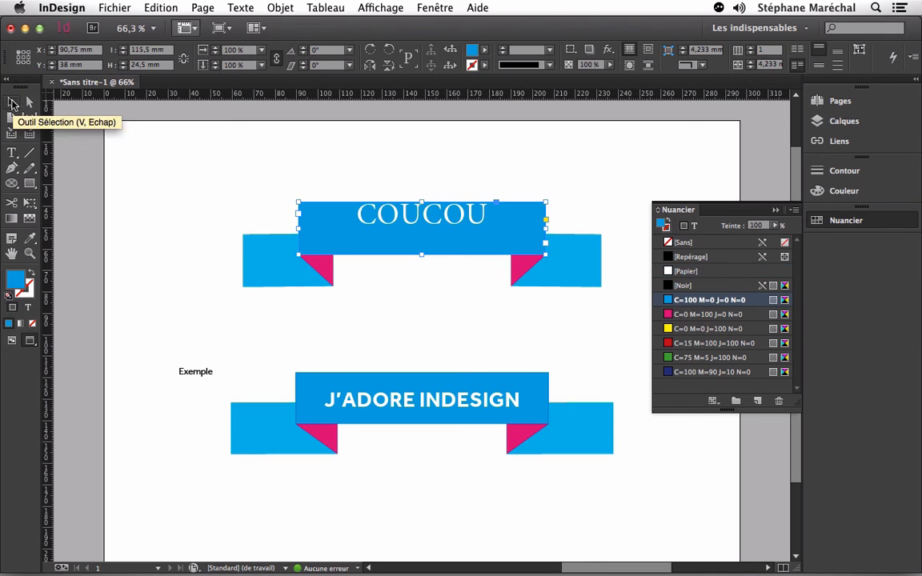
pyautogui.click(819, 64)
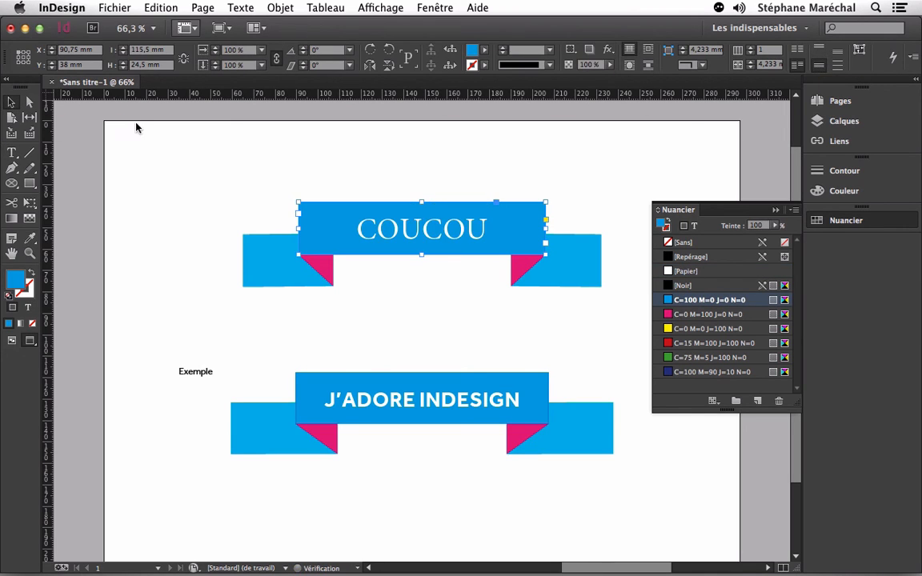
pyautogui.click(89, 145)
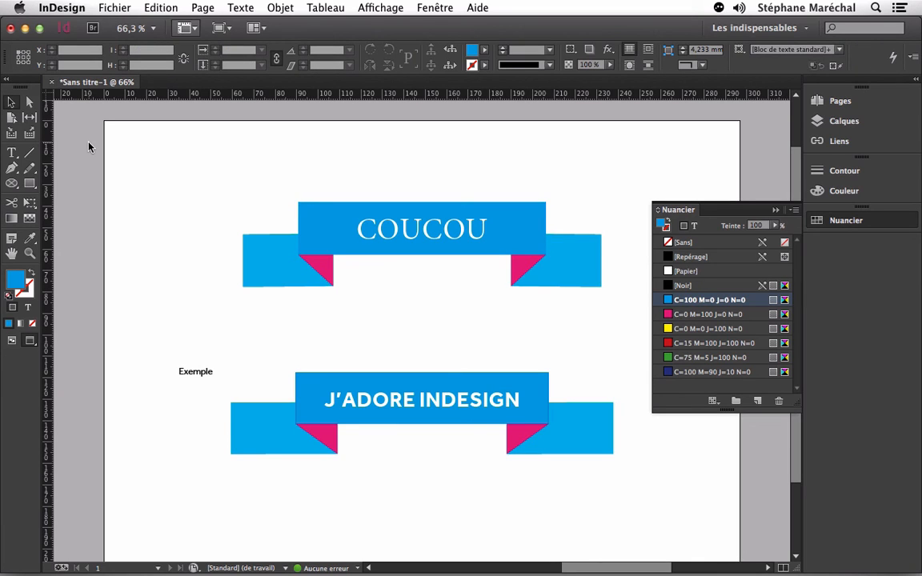